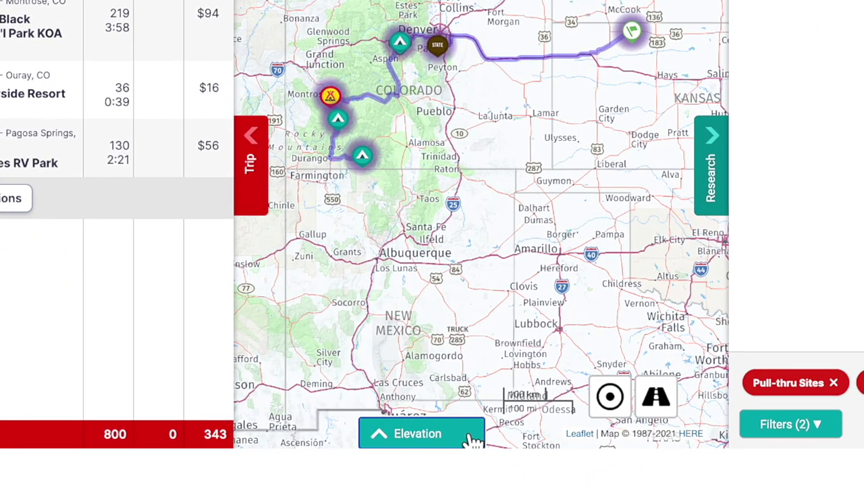
# Step: Open the elevation profile, collapse the Trip and Research panels, then close the profile
pyautogui.click(470, 436)
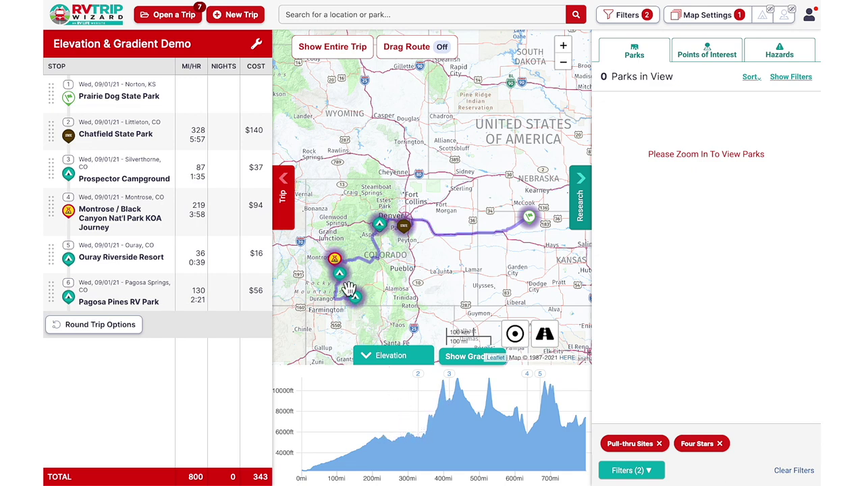
pyautogui.click(290, 212)
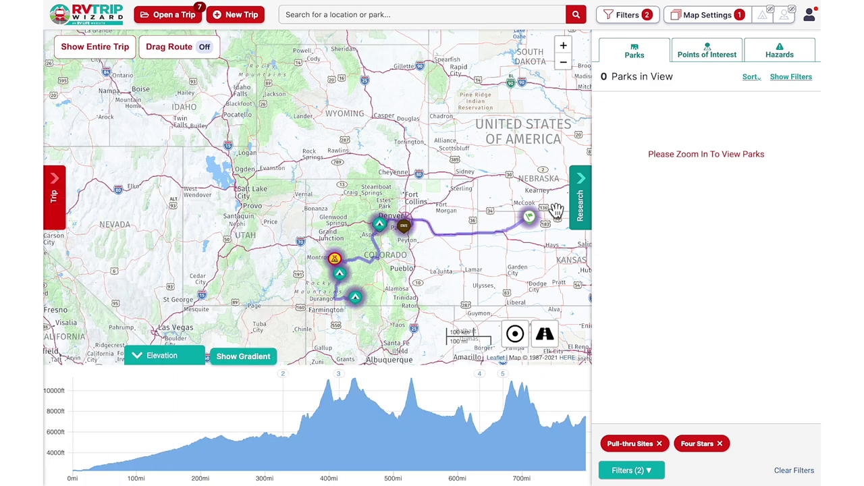
pyautogui.click(584, 215)
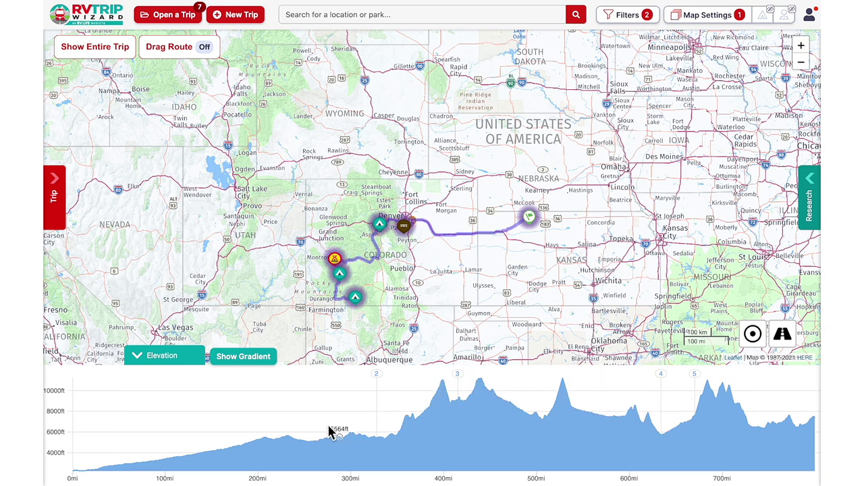
pyautogui.click(201, 361)
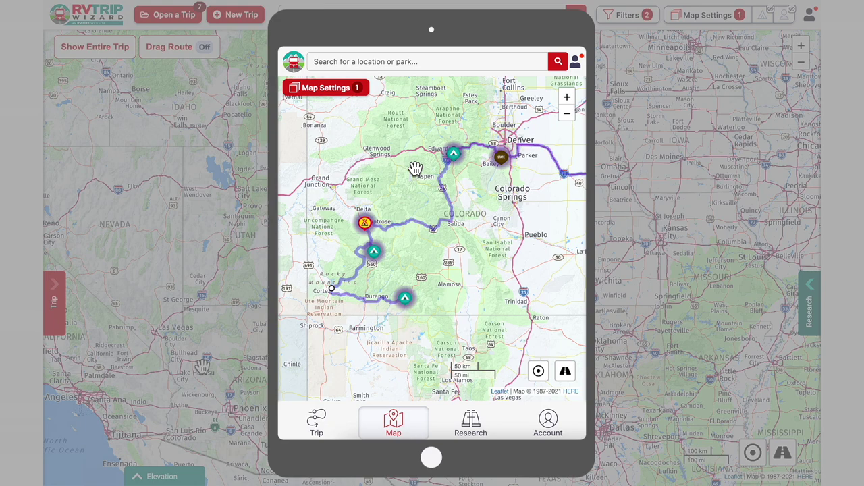
# Step: On the tablet layout, switch the Elevation map layer on, then off again
pyautogui.click(362, 99)
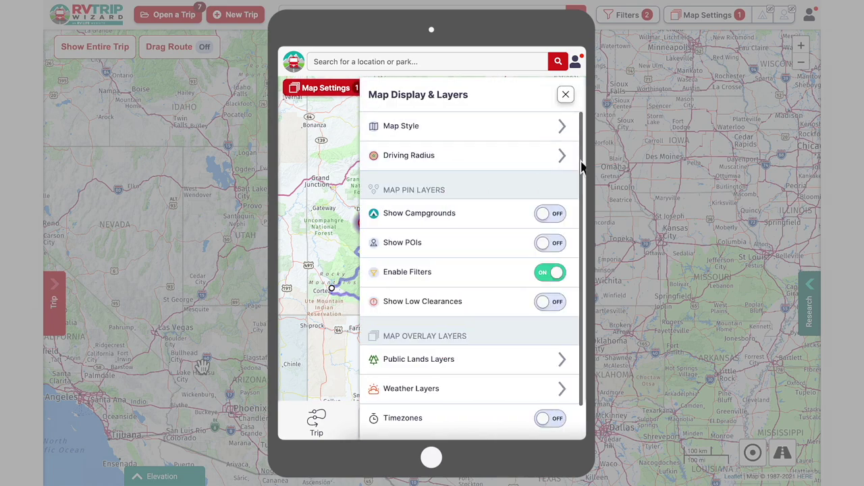
pyautogui.moveTo(582, 166); pyautogui.dragTo(585, 198)
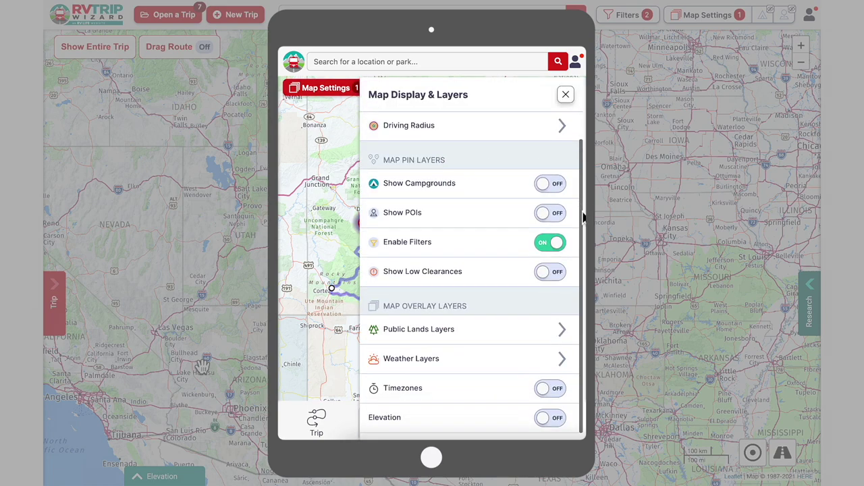
pyautogui.click(561, 427)
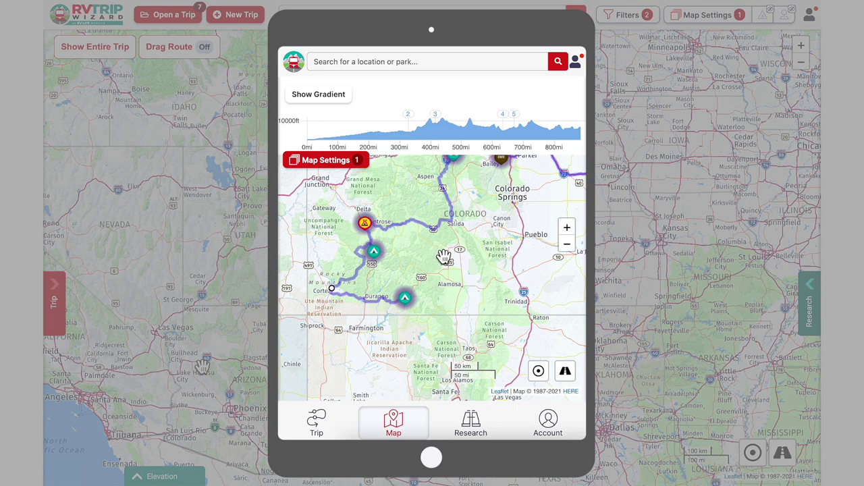
pyautogui.click(352, 165)
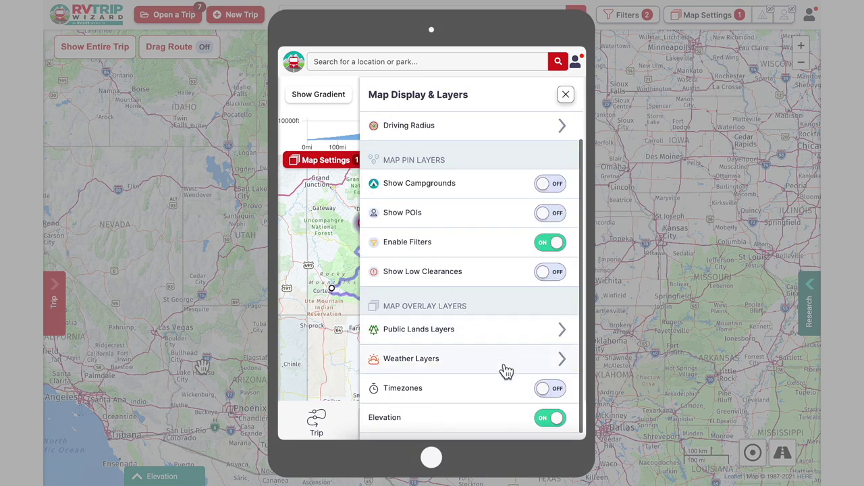
pyautogui.click(554, 429)
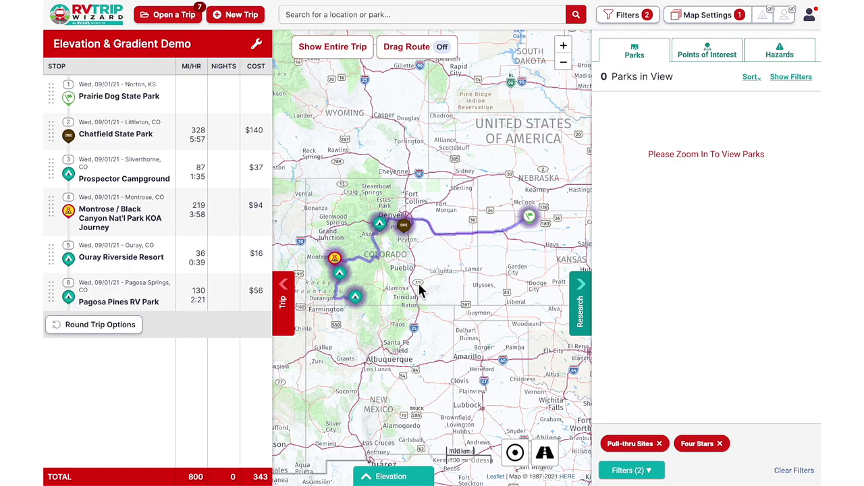
# Step: Open the trip's elevation profile and colour it by road grade with Show Gradient
pyautogui.click(417, 477)
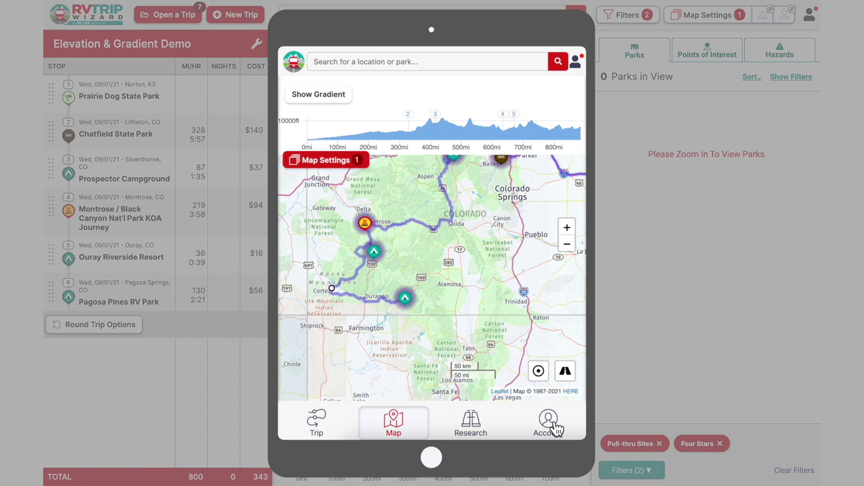
pyautogui.click(312, 109)
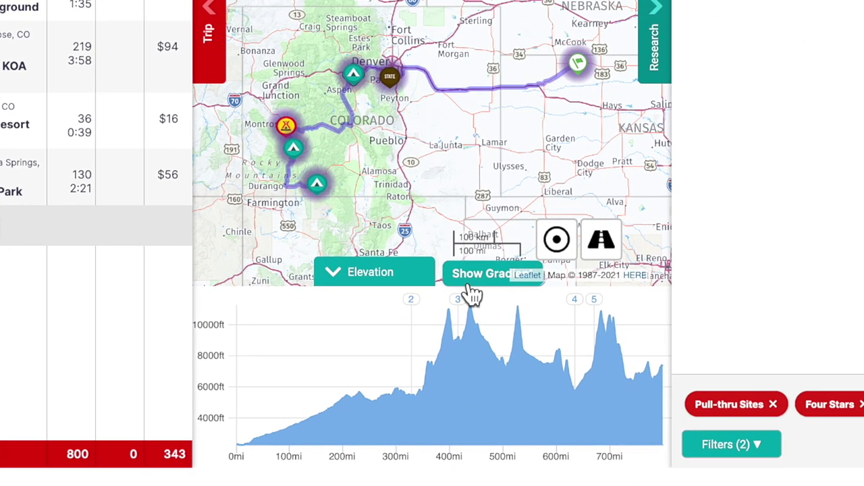
pyautogui.click(473, 295)
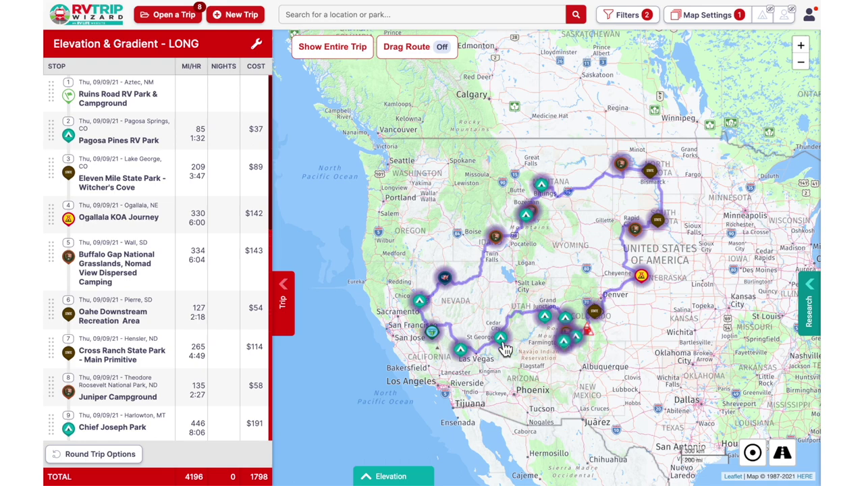
pyautogui.scroll(-4, 251, 285)
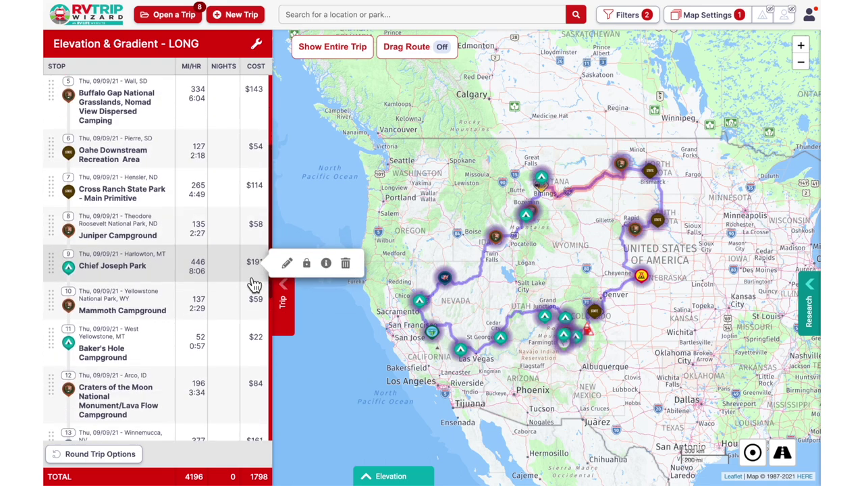
pyautogui.scroll(4, 252, 285)
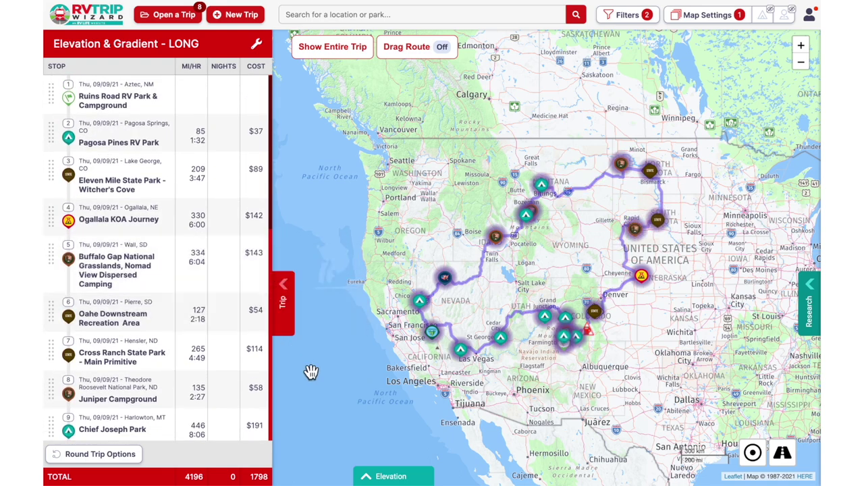
pyautogui.click(404, 481)
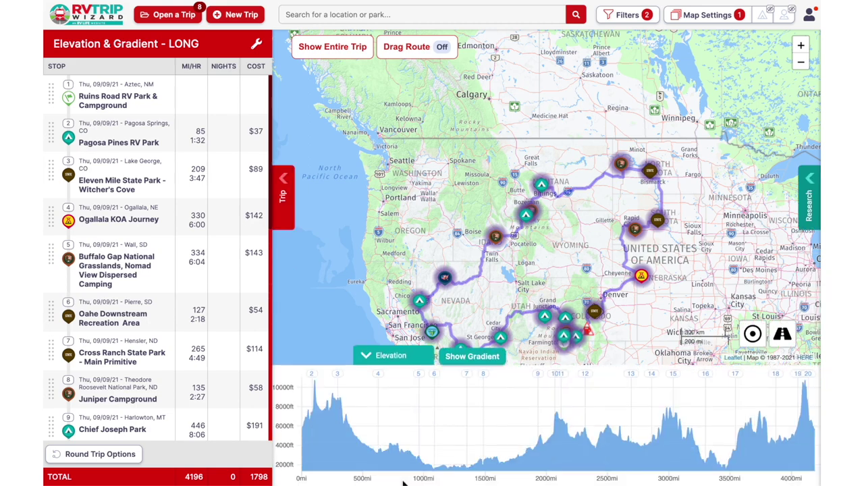
pyautogui.click(471, 358)
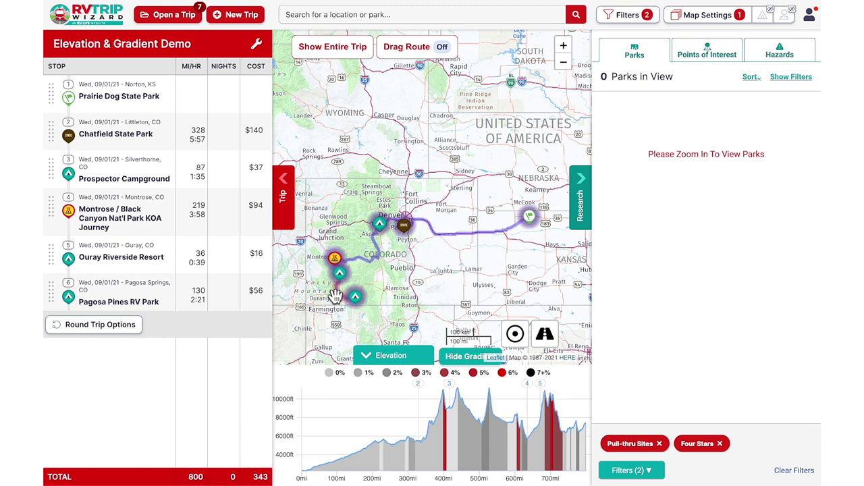
# Step: Collapse both side panels, zoom to Dillon Reservoir, and start Street View on I-70 near Silverthorne
pyautogui.click(283, 224)
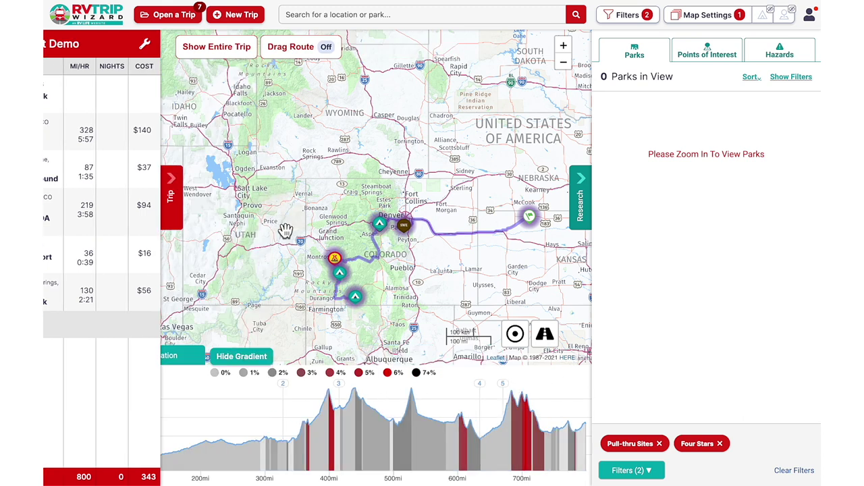
pyautogui.click(580, 202)
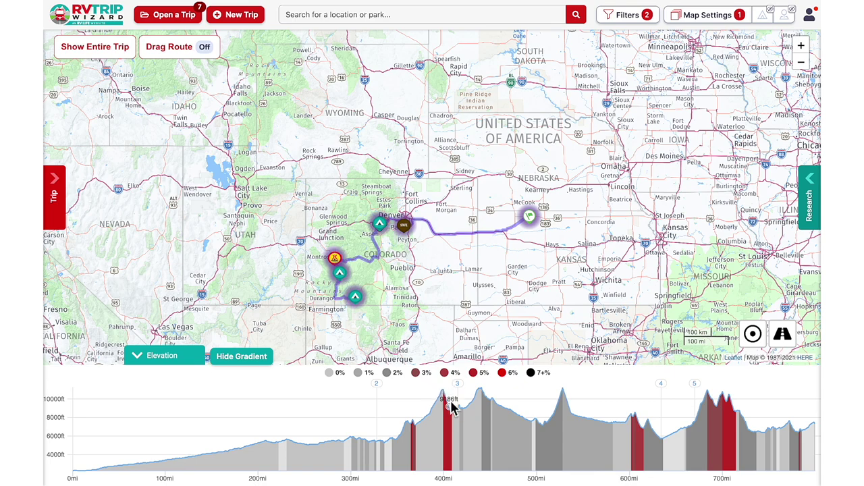
pyautogui.click(801, 45)
pyautogui.moveTo(174, 119); pyautogui.dragTo(572, 347)
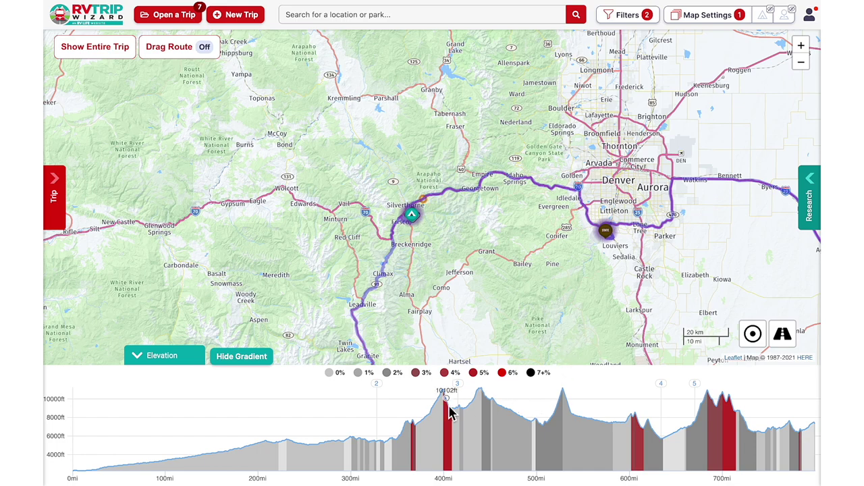
pyautogui.click(801, 45)
pyautogui.click(801, 46)
pyautogui.moveTo(410, 72); pyautogui.dragTo(492, 241)
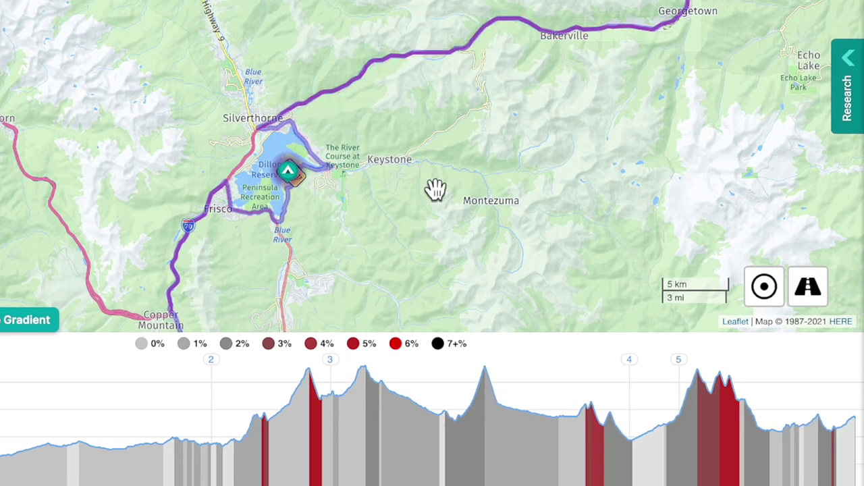
pyautogui.moveTo(813, 294); pyautogui.dragTo(326, 101)
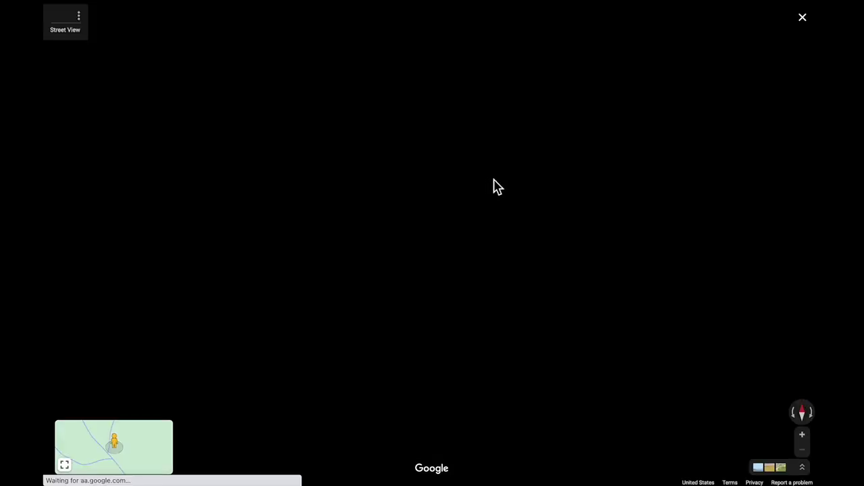
# Step: Load the I-70 panorama near Parshall from the minimap and look around the roadside
pyautogui.moveTo(131, 439)
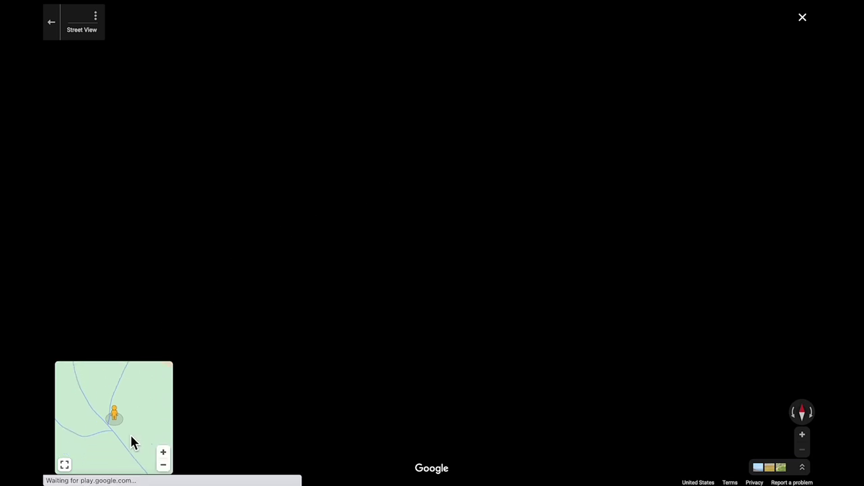
pyautogui.click(165, 466)
pyautogui.moveTo(140, 446); pyautogui.dragTo(115, 395)
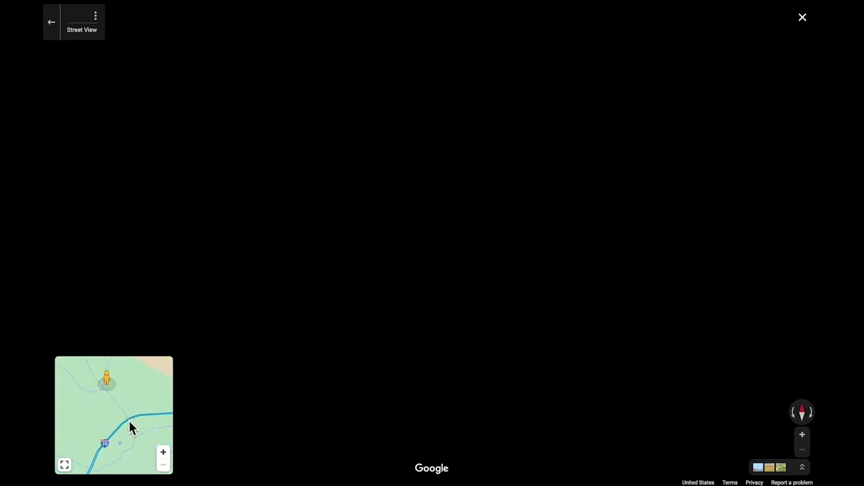
pyautogui.click(128, 420)
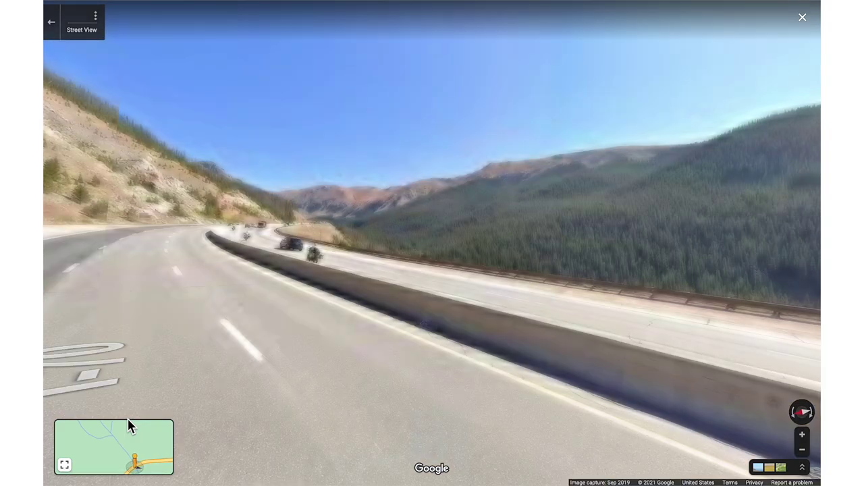
pyautogui.moveTo(442, 397); pyautogui.dragTo(115, 313)
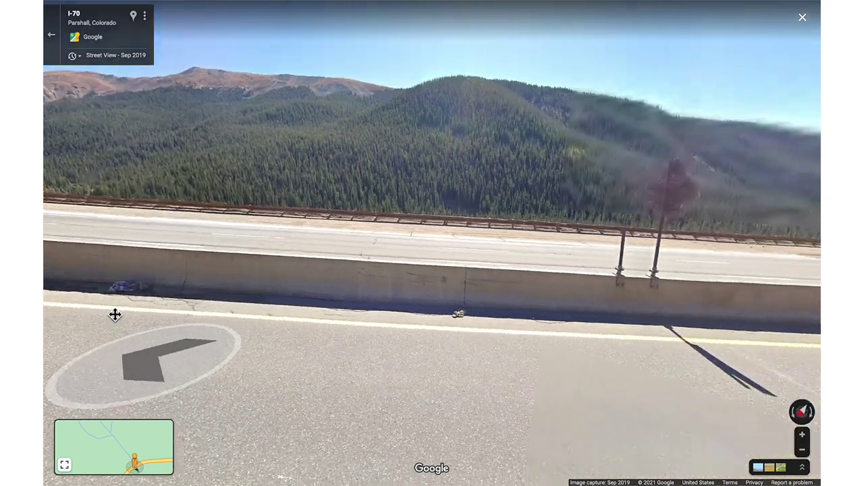
pyautogui.moveTo(639, 353); pyautogui.dragTo(375, 285)
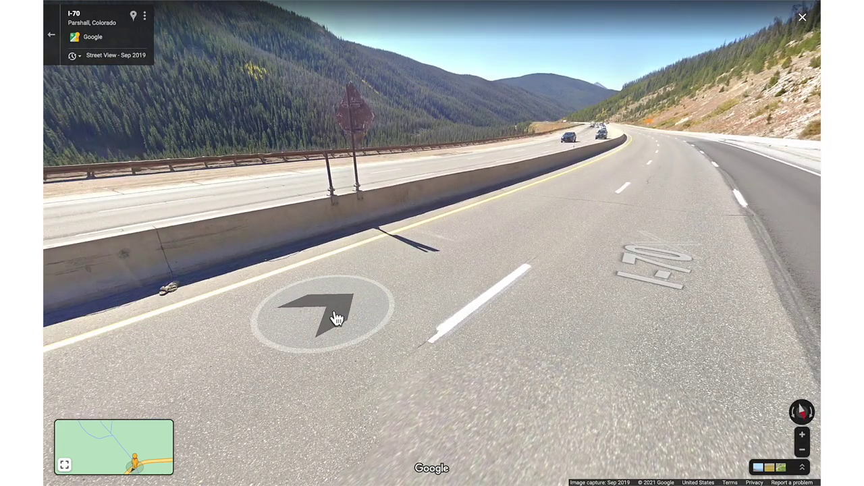
pyautogui.moveTo(336, 319); pyautogui.dragTo(327, 376)
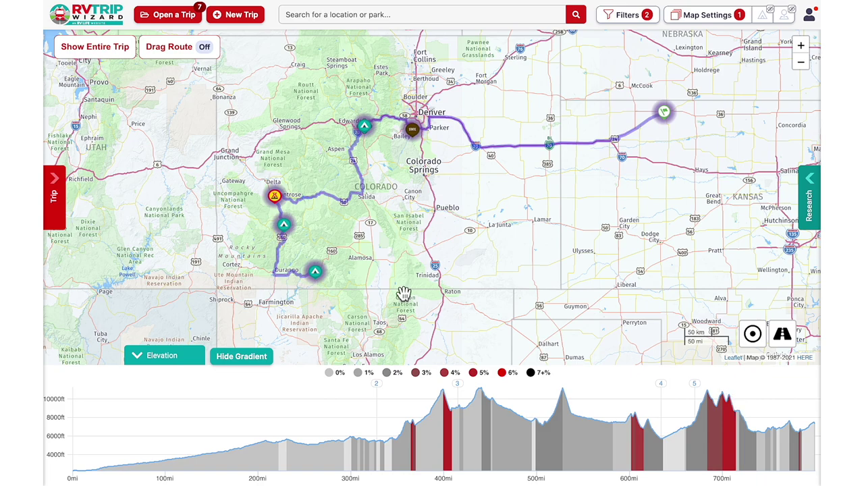
# Step: Zoom to US-550 north of Durango and drop the Street View pegman onto the road
pyautogui.moveTo(288, 257); pyautogui.dragTo(448, 222)
pyautogui.scroll(3, 448, 223)
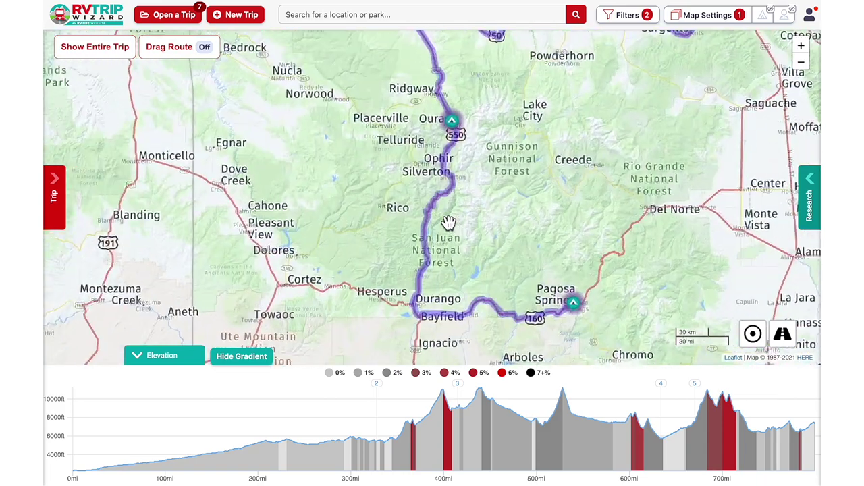
pyautogui.scroll(4, 459, 197)
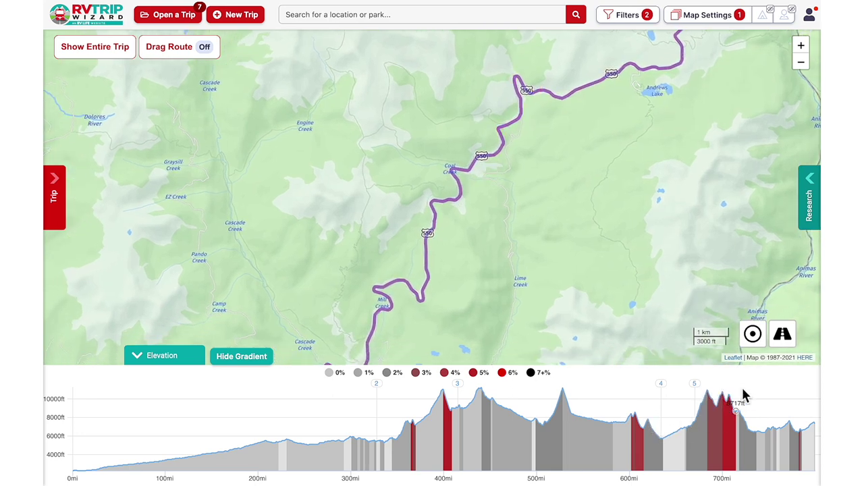
pyautogui.moveTo(767, 329); pyautogui.dragTo(503, 140)
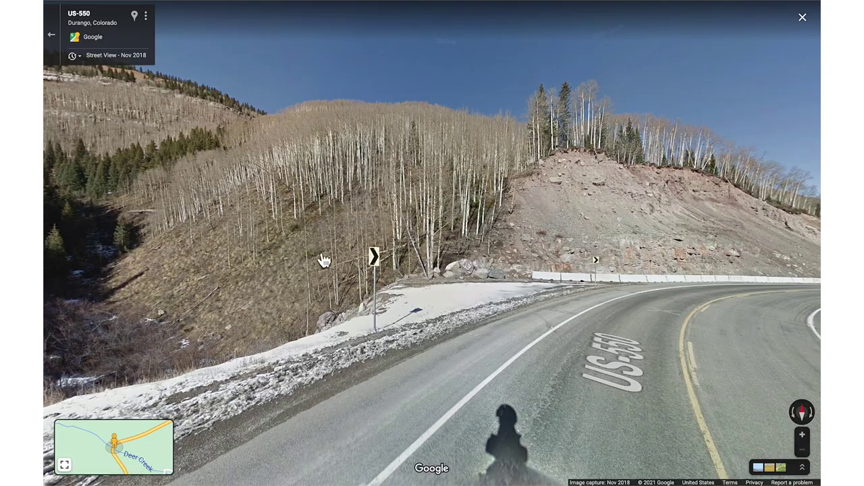
# Step: Move along US-550, jump to the Million Dollar Hwy near Silverton, and rotate the panorama
pyautogui.click(673, 328)
pyautogui.moveTo(402, 272); pyautogui.dragTo(598, 286)
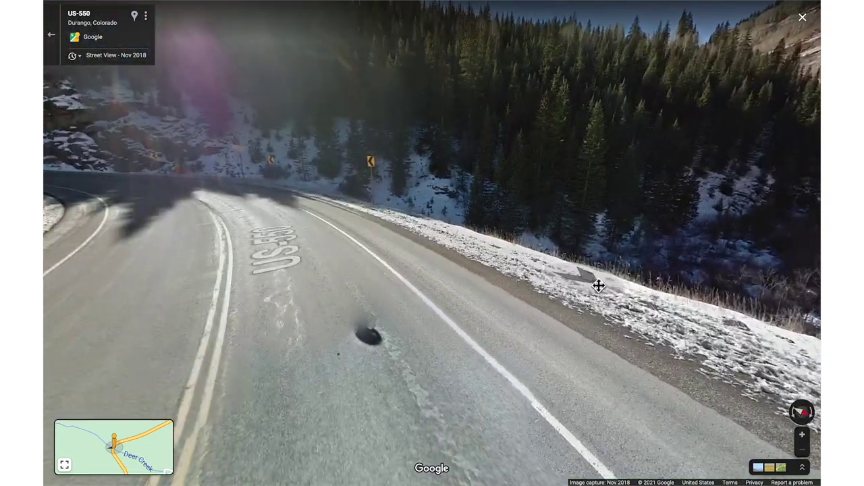
pyautogui.click(401, 214)
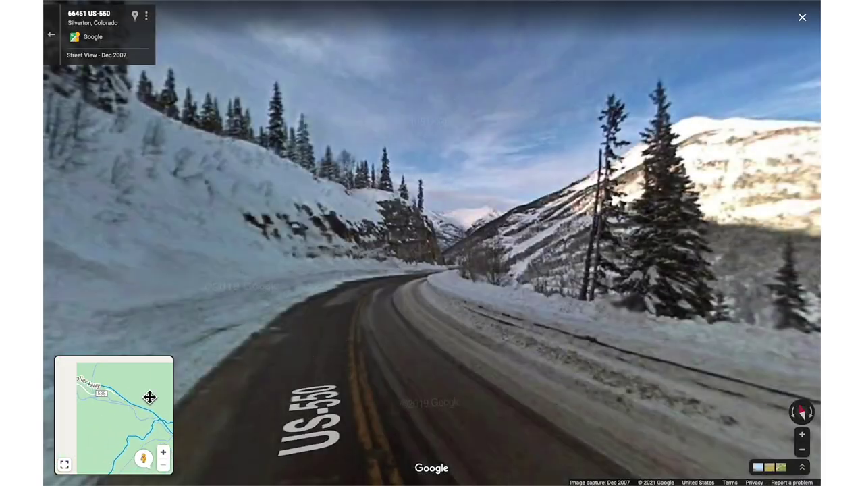
pyautogui.click(108, 420)
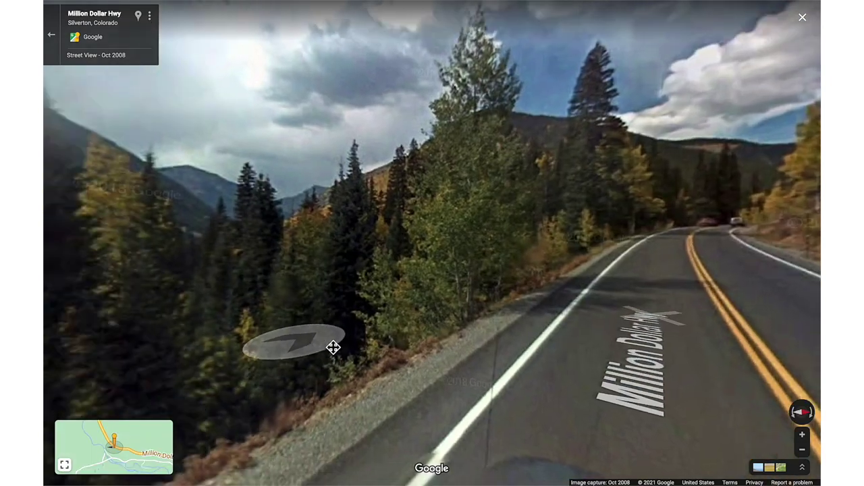
pyautogui.moveTo(333, 347); pyautogui.dragTo(603, 318)
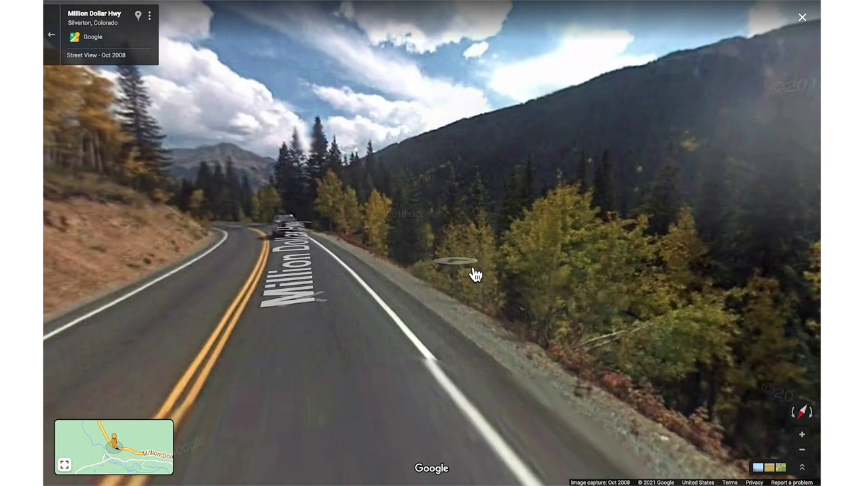
pyautogui.moveTo(601, 372); pyautogui.dragTo(188, 316)
pyautogui.moveTo(685, 280); pyautogui.dragTo(598, 253)
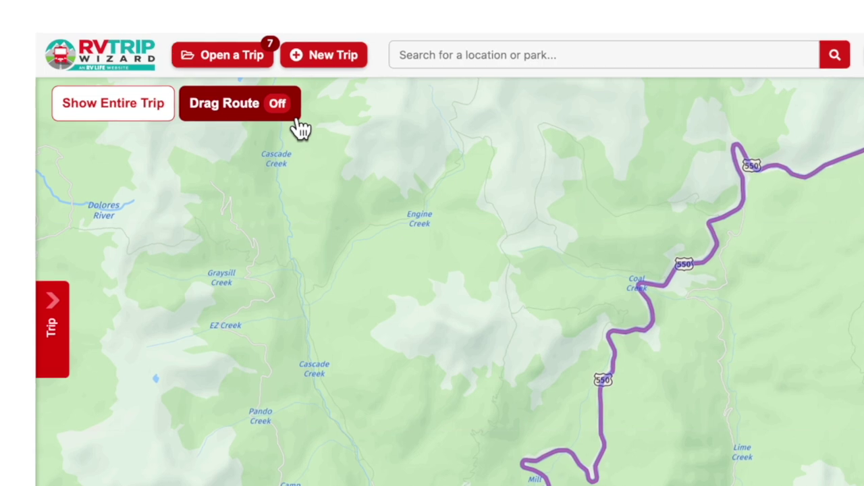
# Step: Turn Drag Route on and show the entire trip on the map
pyautogui.click(297, 121)
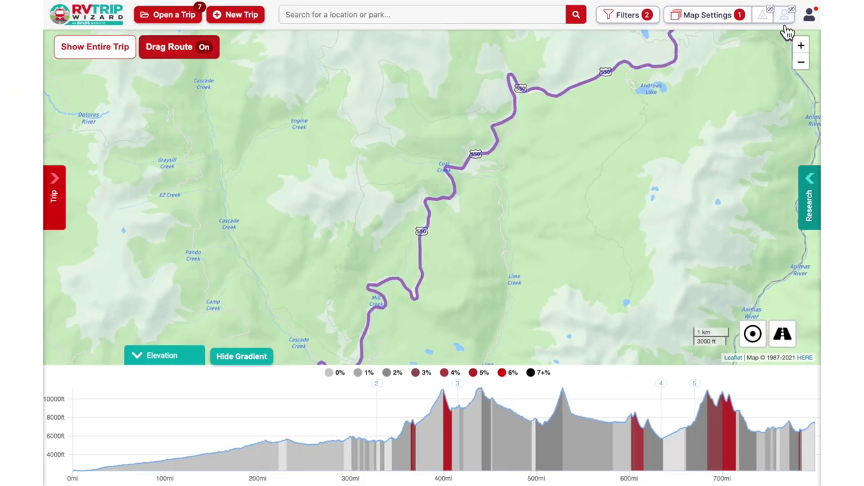
pyautogui.scroll(-4, 489, 233)
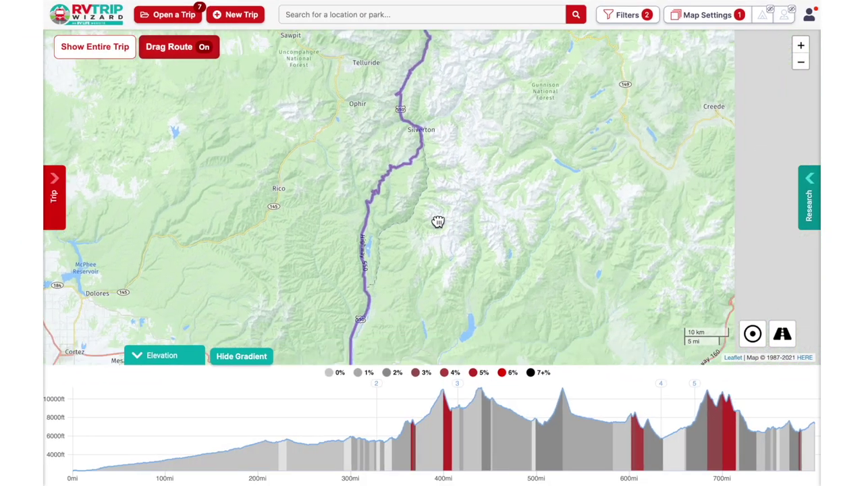
pyautogui.click(118, 54)
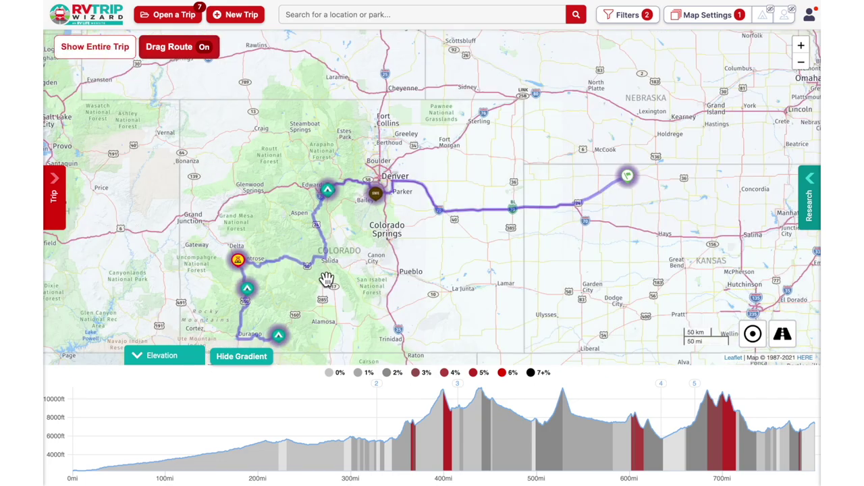
# Step: Zoom to the Durango section and drag the route east to Del Norte
pyautogui.moveTo(280, 311); pyautogui.dragTo(423, 239)
pyautogui.scroll(4, 388, 270)
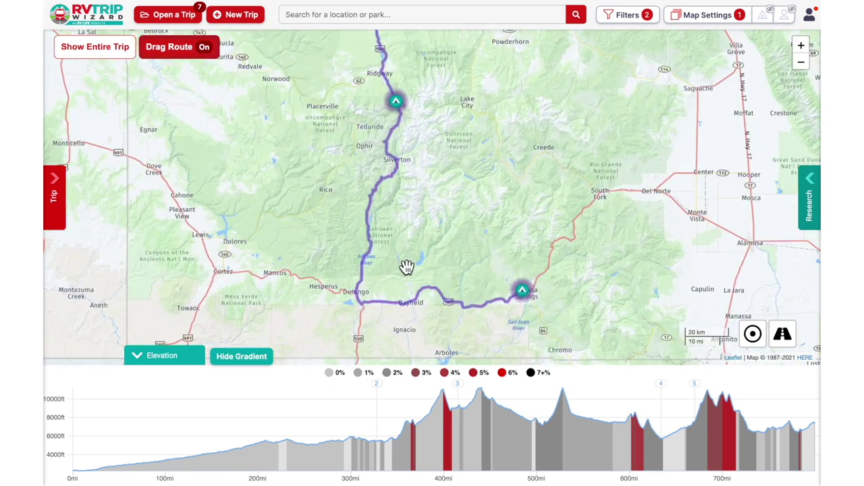
pyautogui.moveTo(405, 268); pyautogui.dragTo(428, 237)
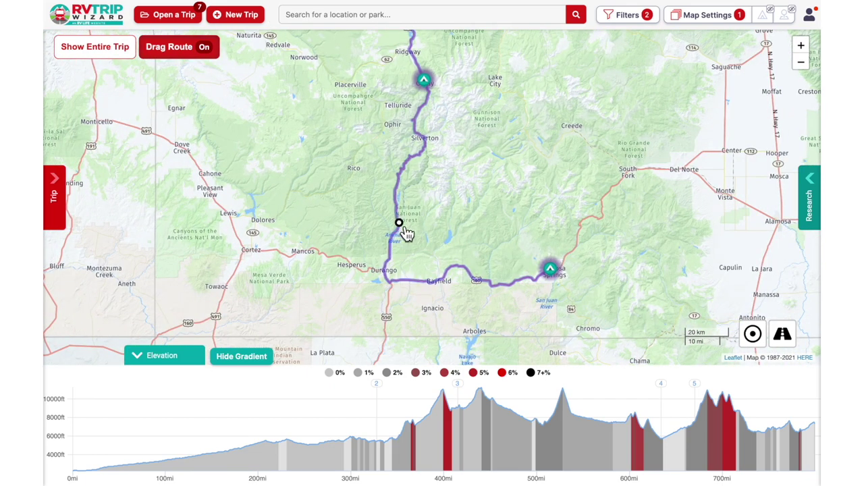
pyautogui.moveTo(407, 232)
pyautogui.mouseDown()
pyautogui.moveTo(461, 205)
pyautogui.moveTo(629, 166)
pyautogui.moveTo(671, 174)
pyautogui.moveTo(732, 142)
pyautogui.moveTo(728, 135)
pyautogui.mouseUp()
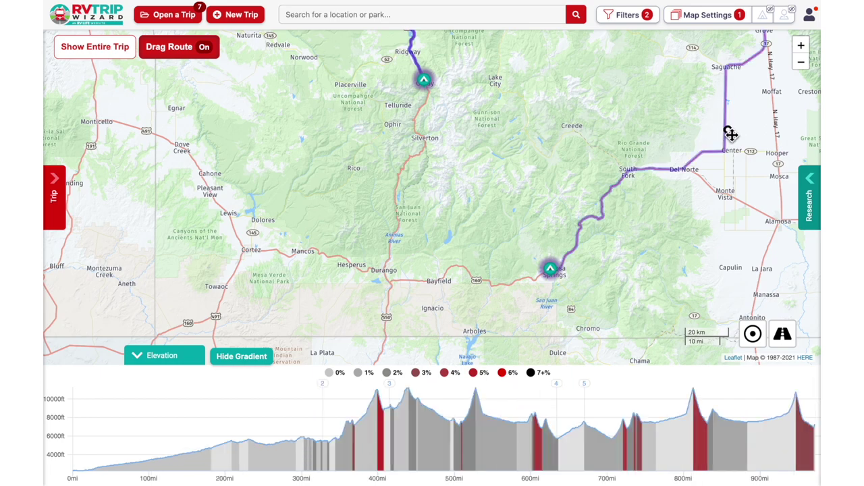
# Step: Zoom to the County Road G detour and snap the route point onto US Highway 285
pyautogui.scroll(5, 730, 135)
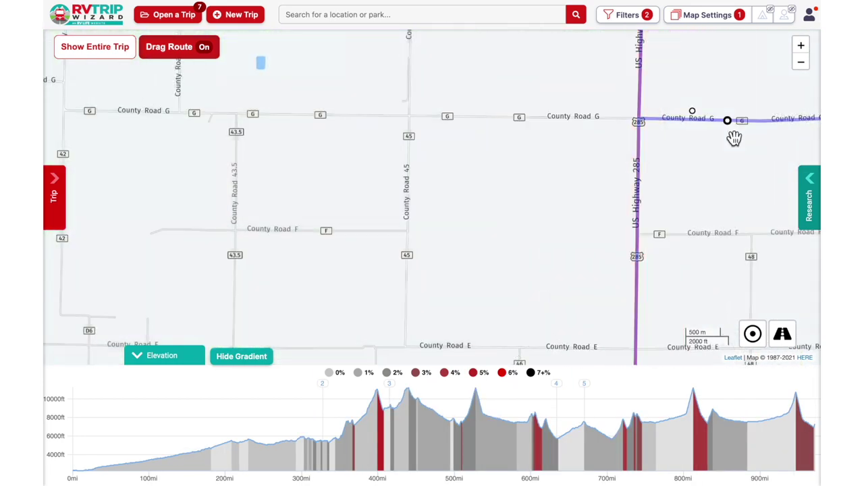
pyautogui.moveTo(726, 153); pyautogui.dragTo(583, 201)
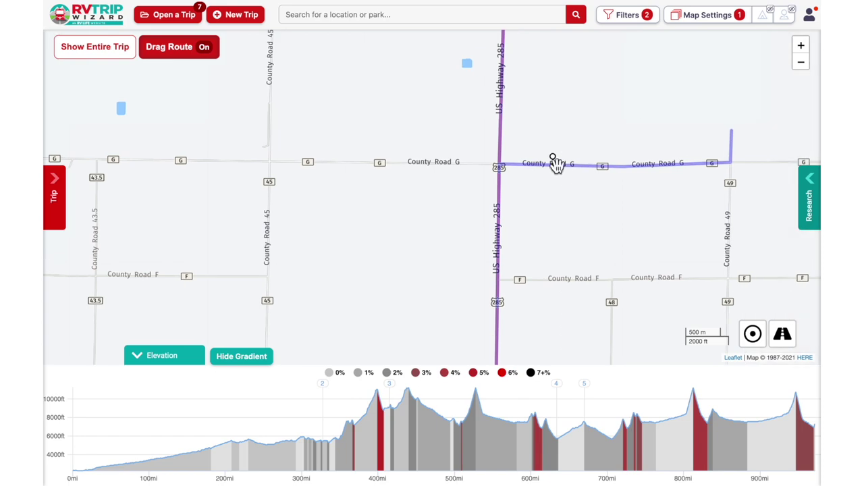
pyautogui.moveTo(501, 189); pyautogui.dragTo(499, 186)
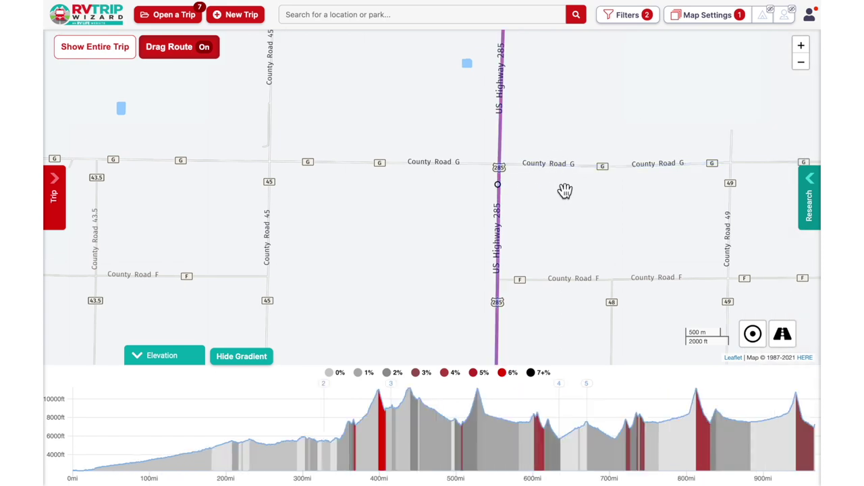
pyautogui.scroll(-7, 495, 214)
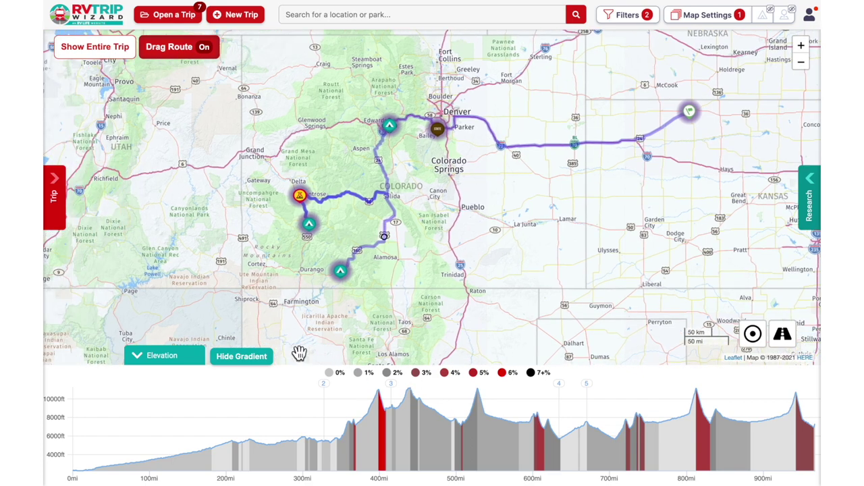
# Step: Delete Waypoint 1 under stop 5 in the Trip panel's stop list
pyautogui.click(55, 195)
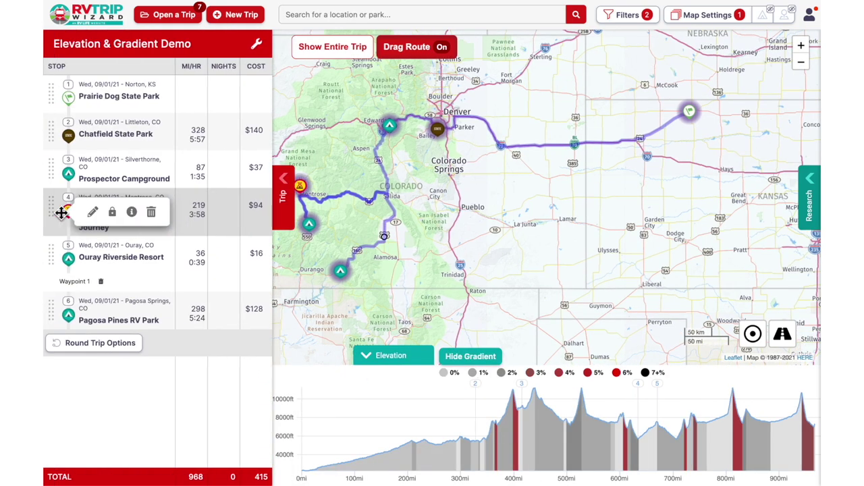
pyautogui.moveTo(91, 257)
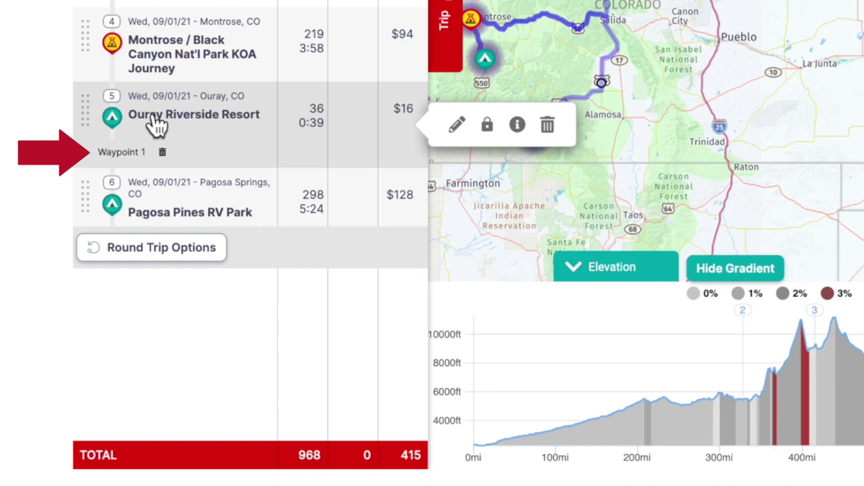
pyautogui.click(162, 152)
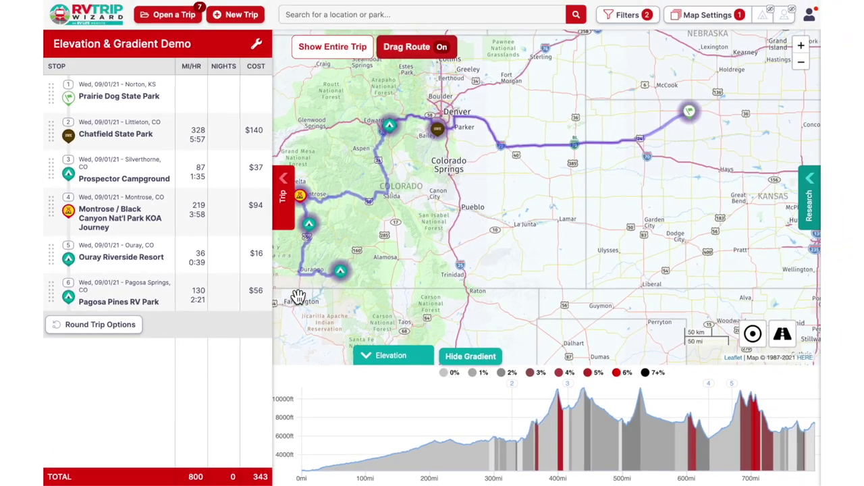
pyautogui.scroll(3, 501, 265)
# Step: Reroute the Ouray–Durango leg west via Dolores and Cortez (887 miles), then turn Drag Route off
pyautogui.scroll(3, 501, 265)
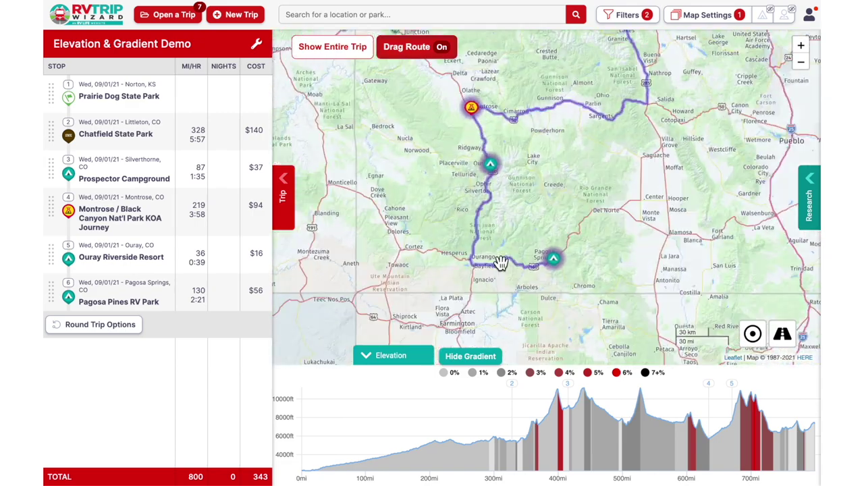
pyautogui.moveTo(464, 214)
pyautogui.moveTo(458, 214); pyautogui.dragTo(319, 230)
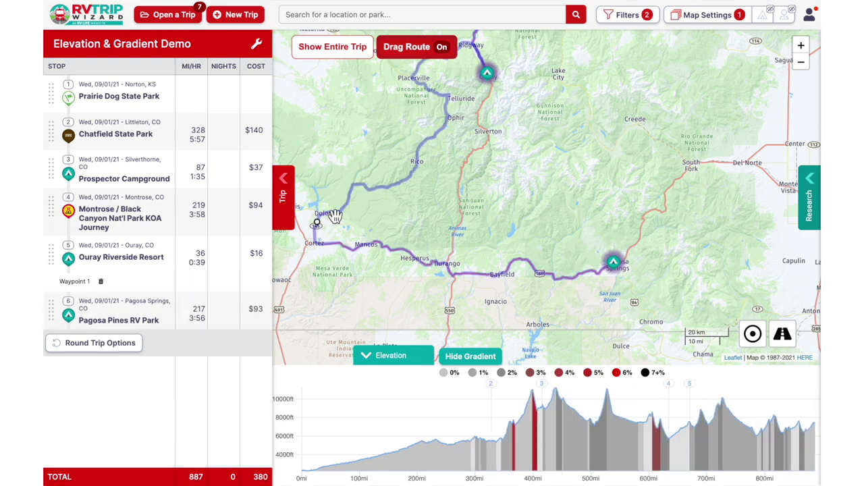
pyautogui.click(425, 51)
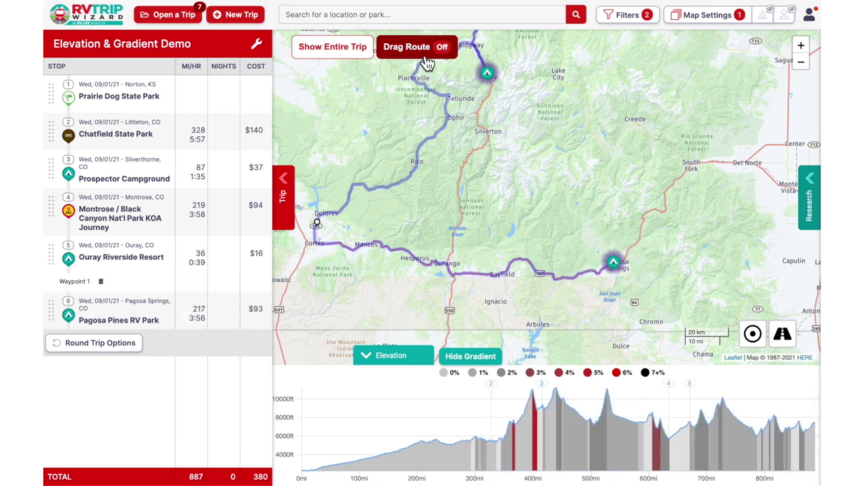